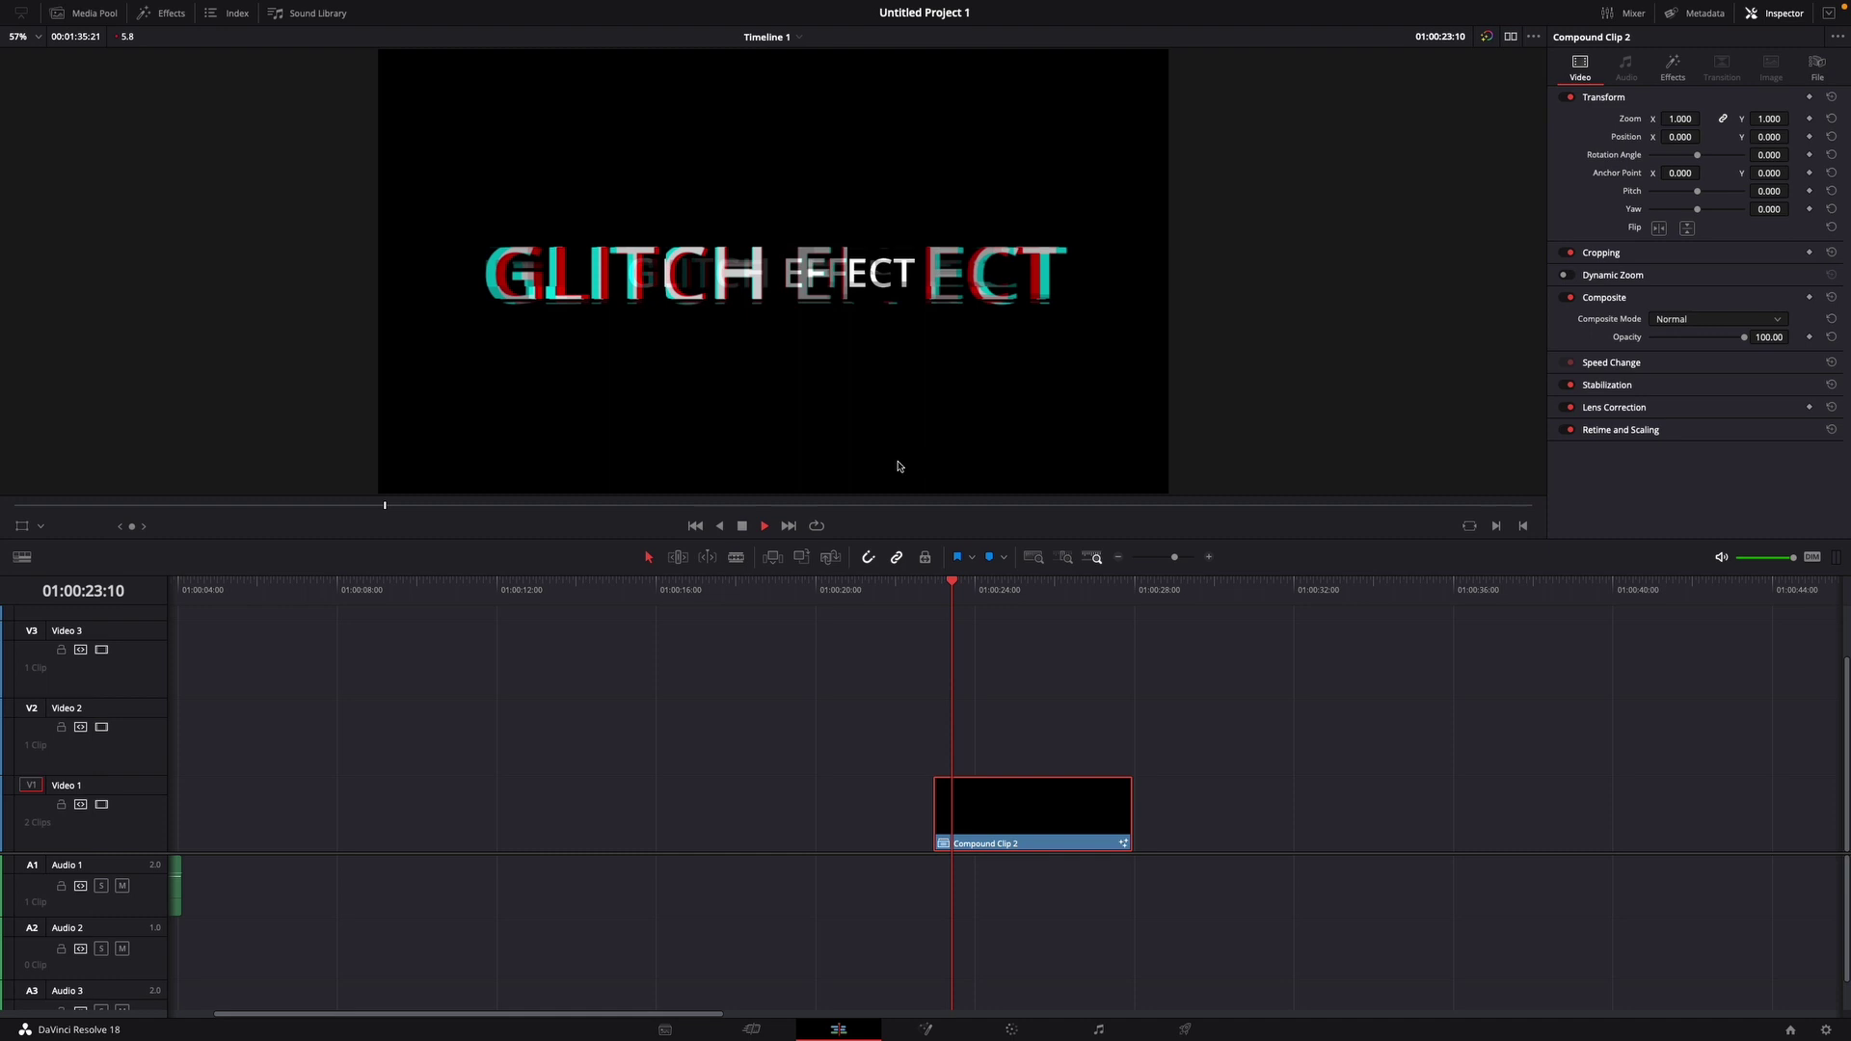
Step: Stop the preview playback and drop a basic Text title onto the Video 1 track
{"action": "key", "text": "space"}
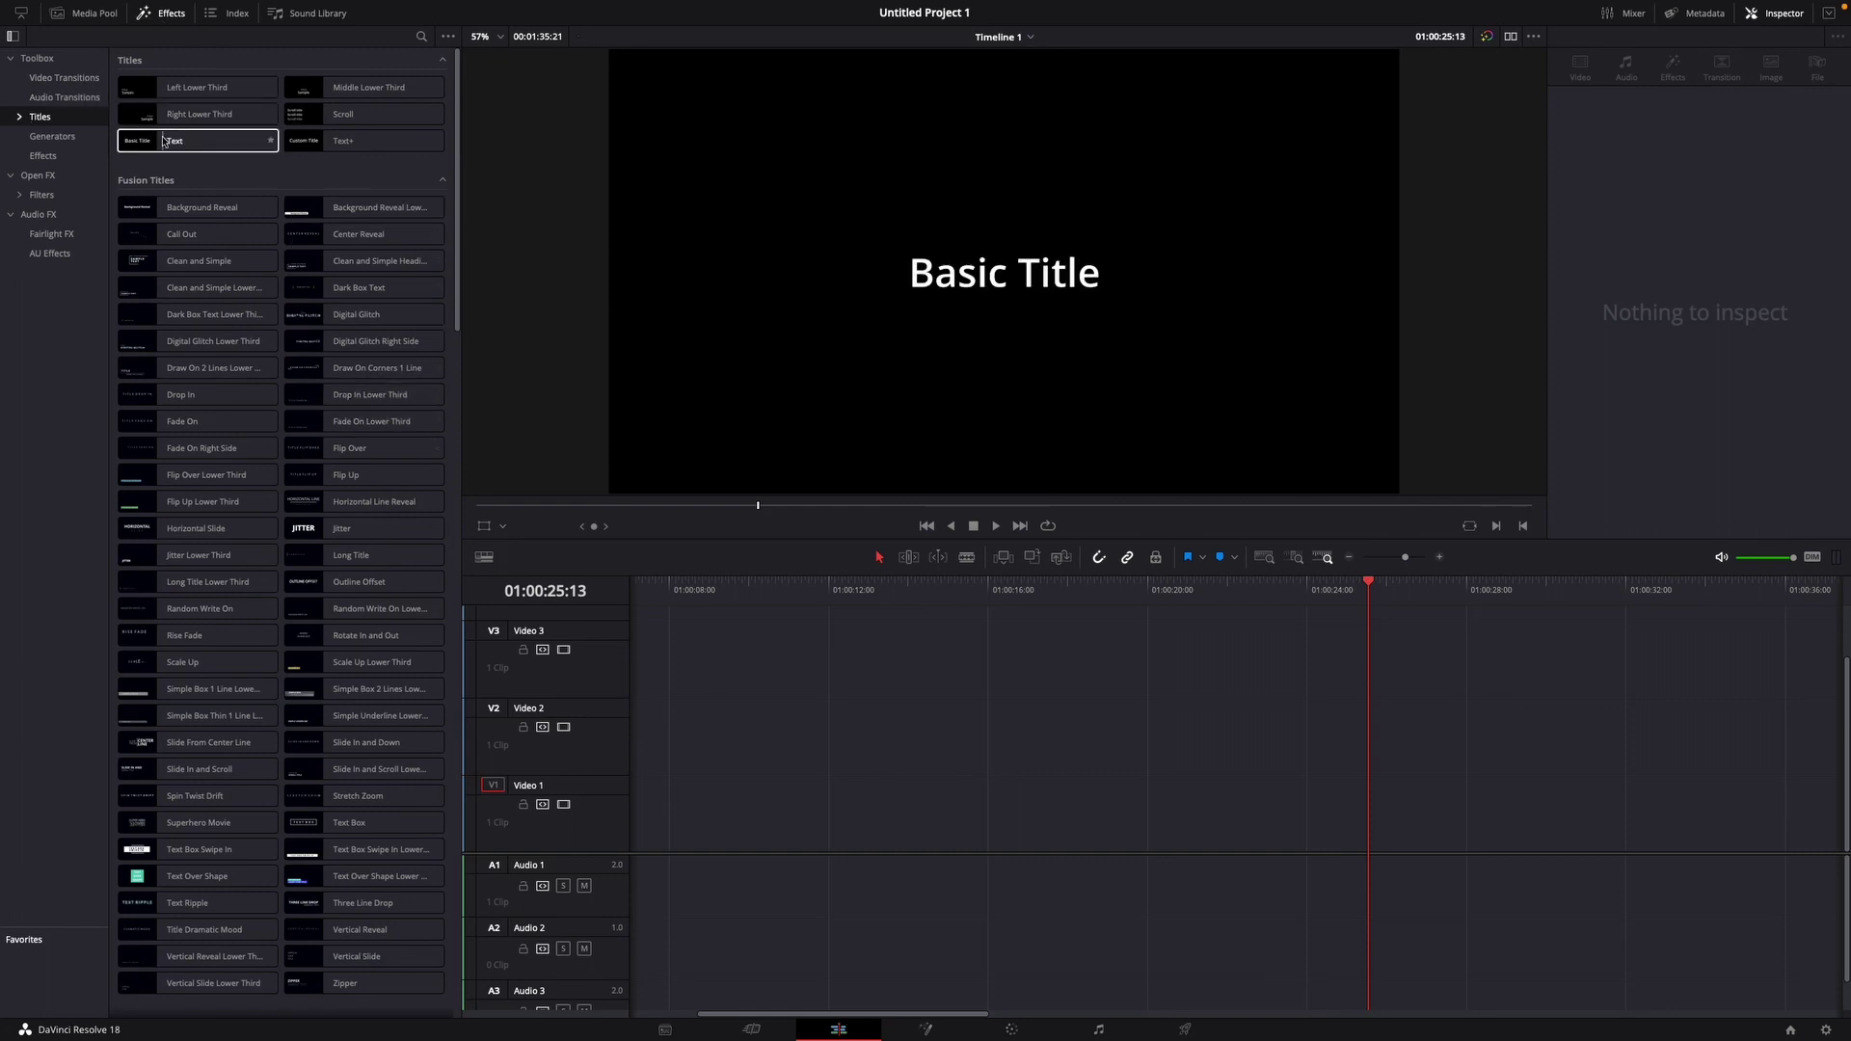
{"action": "left_click_drag", "start_coordinate": [135, 131], "coordinate": [984, 811]}
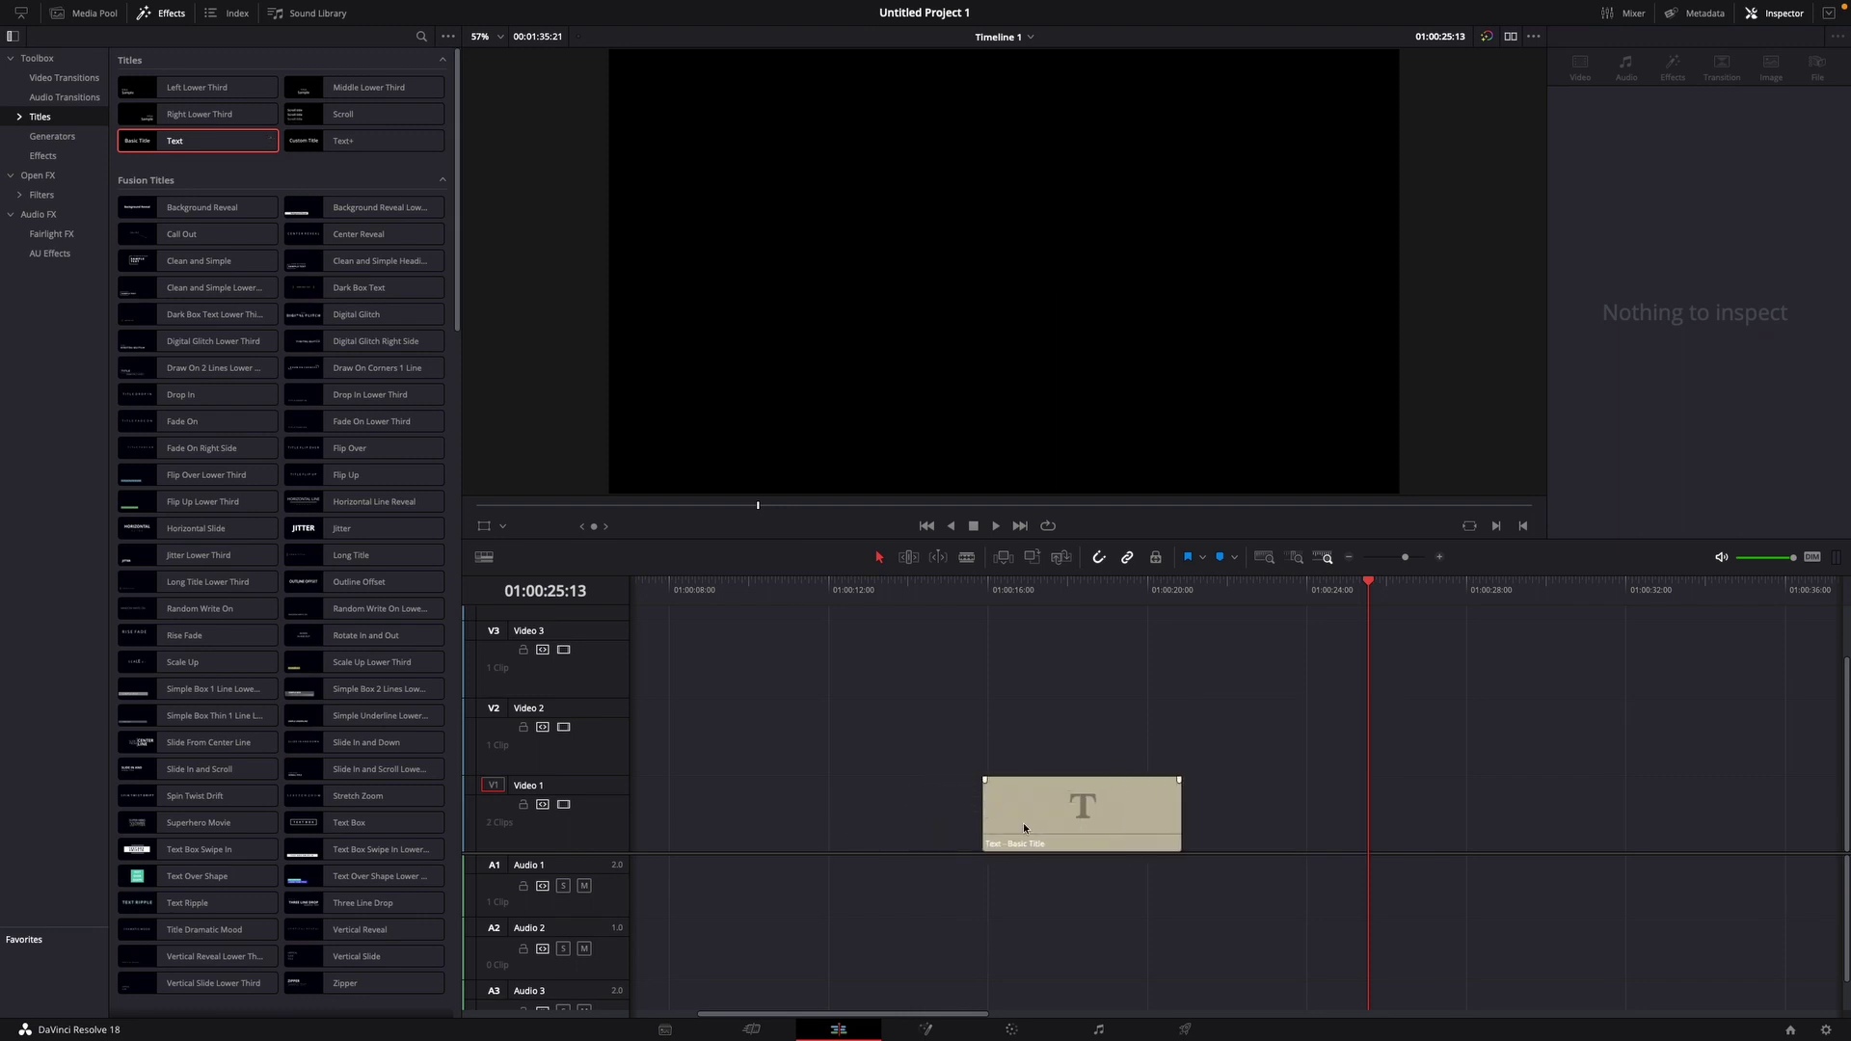
Step: Replace the Text clip's 'Basic Title' wording with 'GLITCH EFFECT' and scrub the playhead over the clip
{"action": "left_click", "coordinate": [1083, 829]}
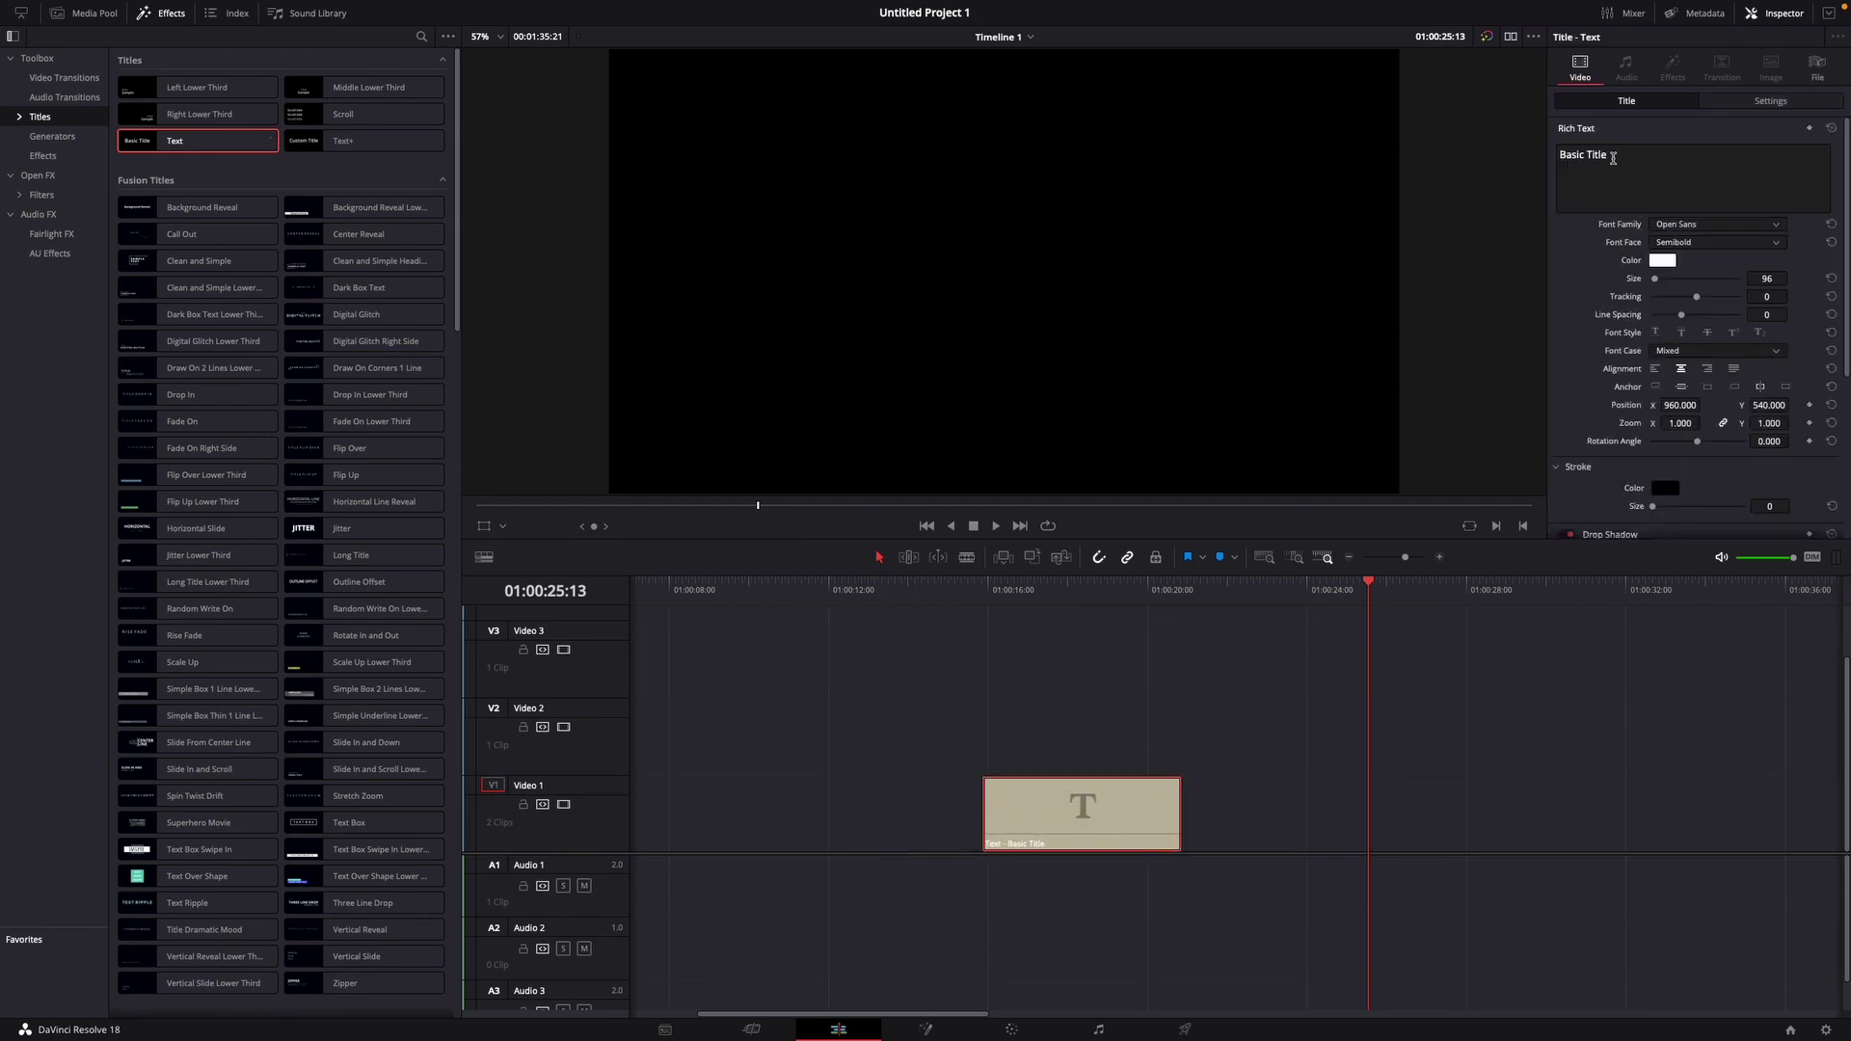
{"action": "left_click_drag", "start_coordinate": [1613, 158], "coordinate": [1546, 155]}
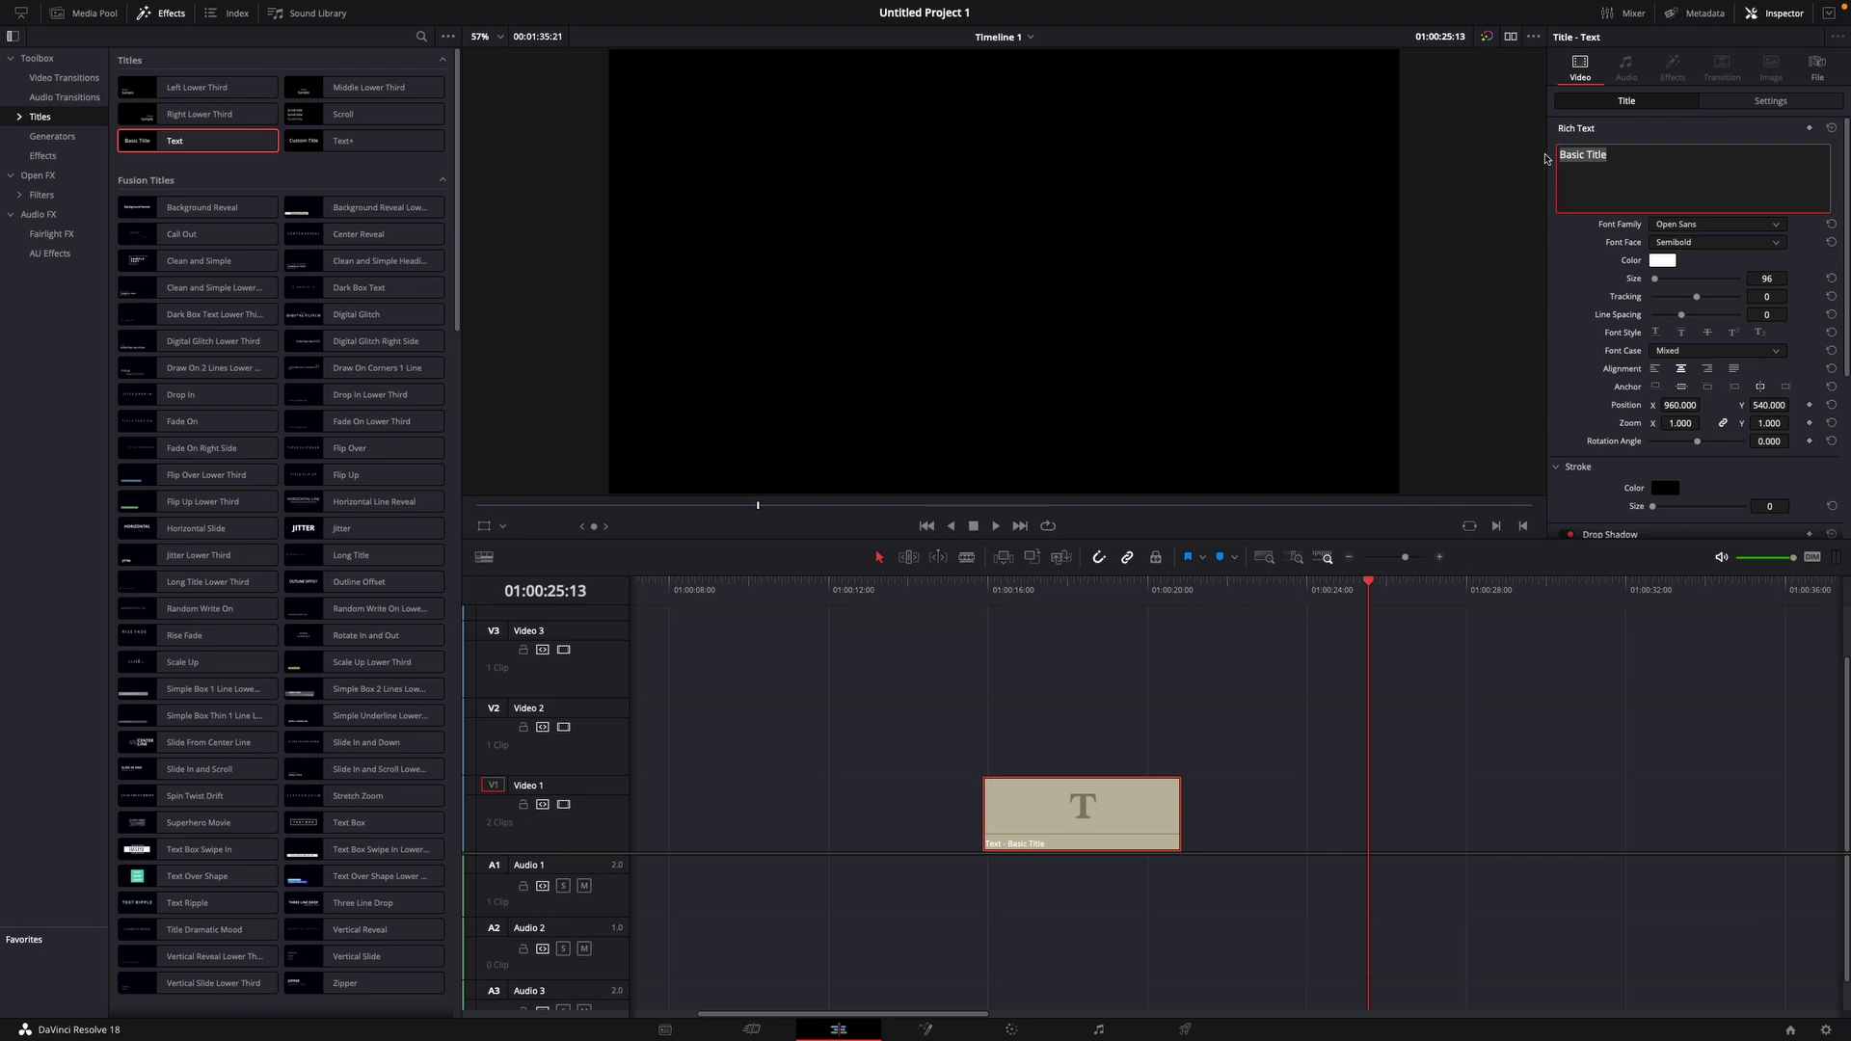
{"action": "type", "text": "GLITCH EFFECT"}
{"action": "left_click_drag", "start_coordinate": [1024, 592], "coordinate": [1036, 584]}
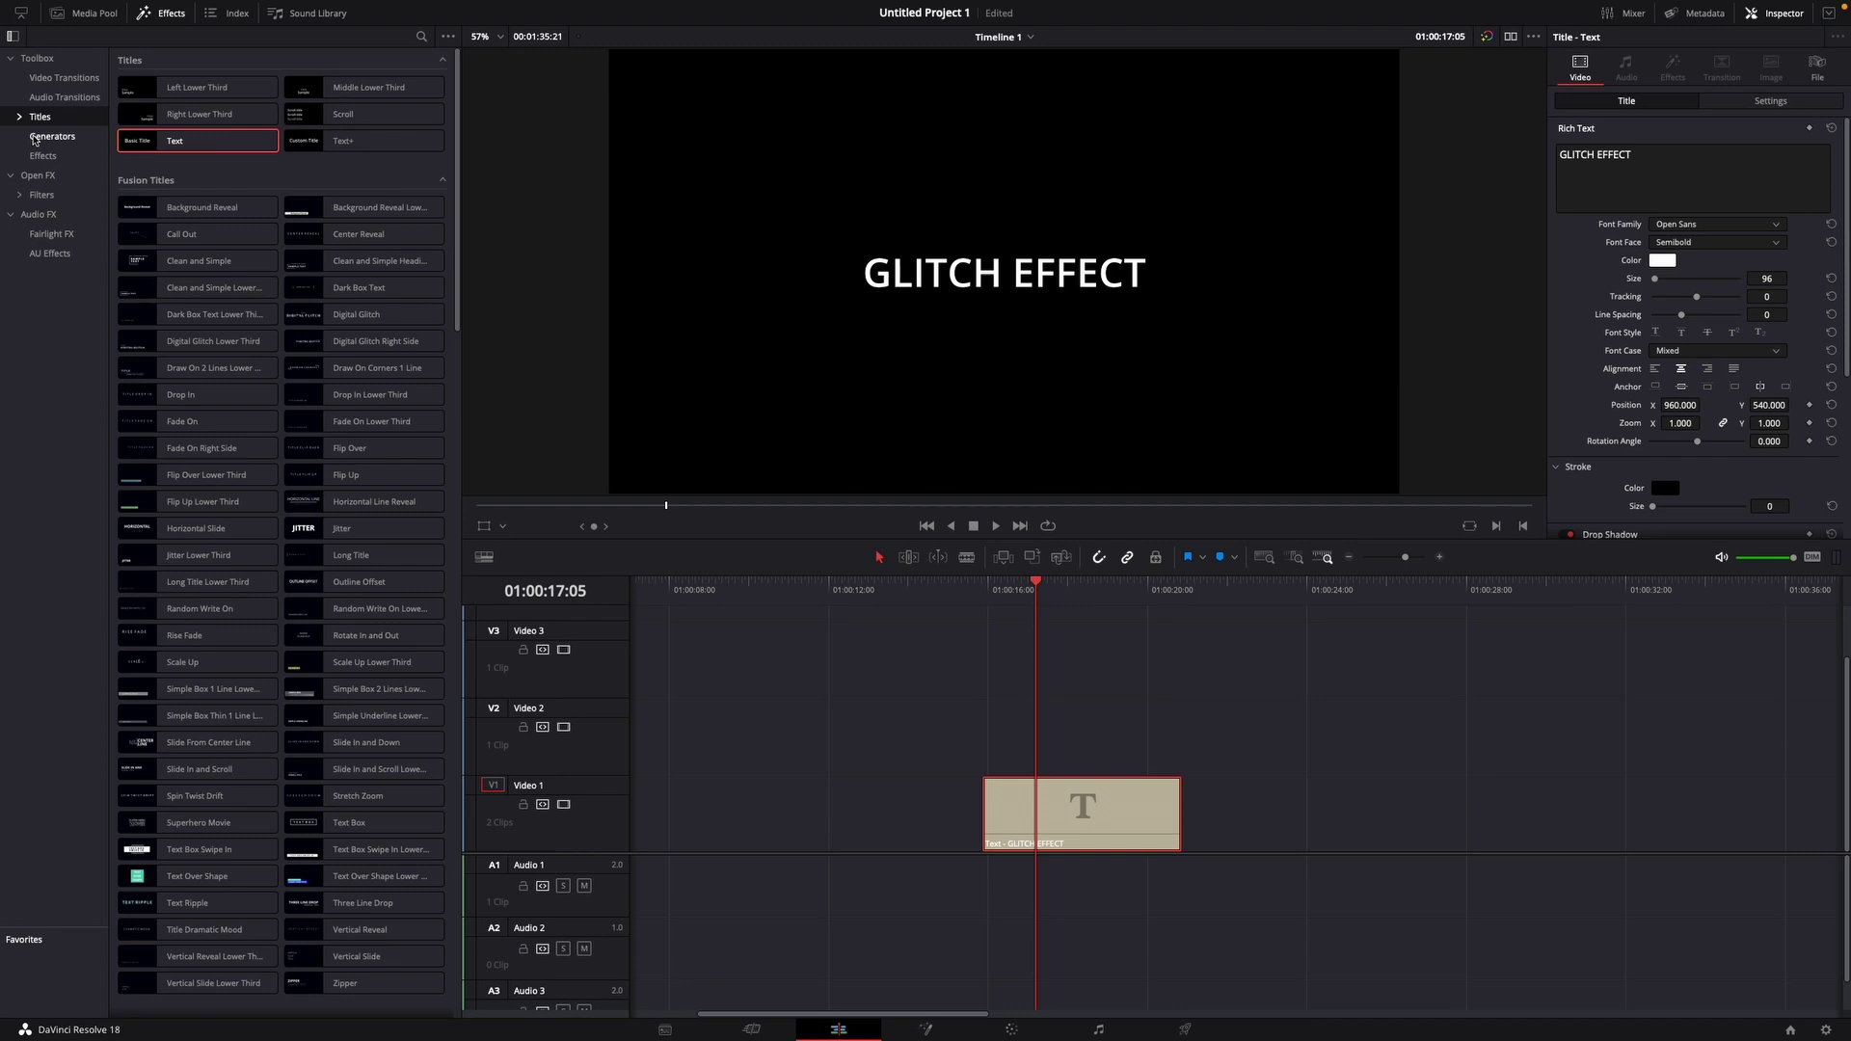
Step: Show the Fusion Effects list and try dragging Digital Glitch onto the title clip
{"action": "left_click", "coordinate": [43, 154]}
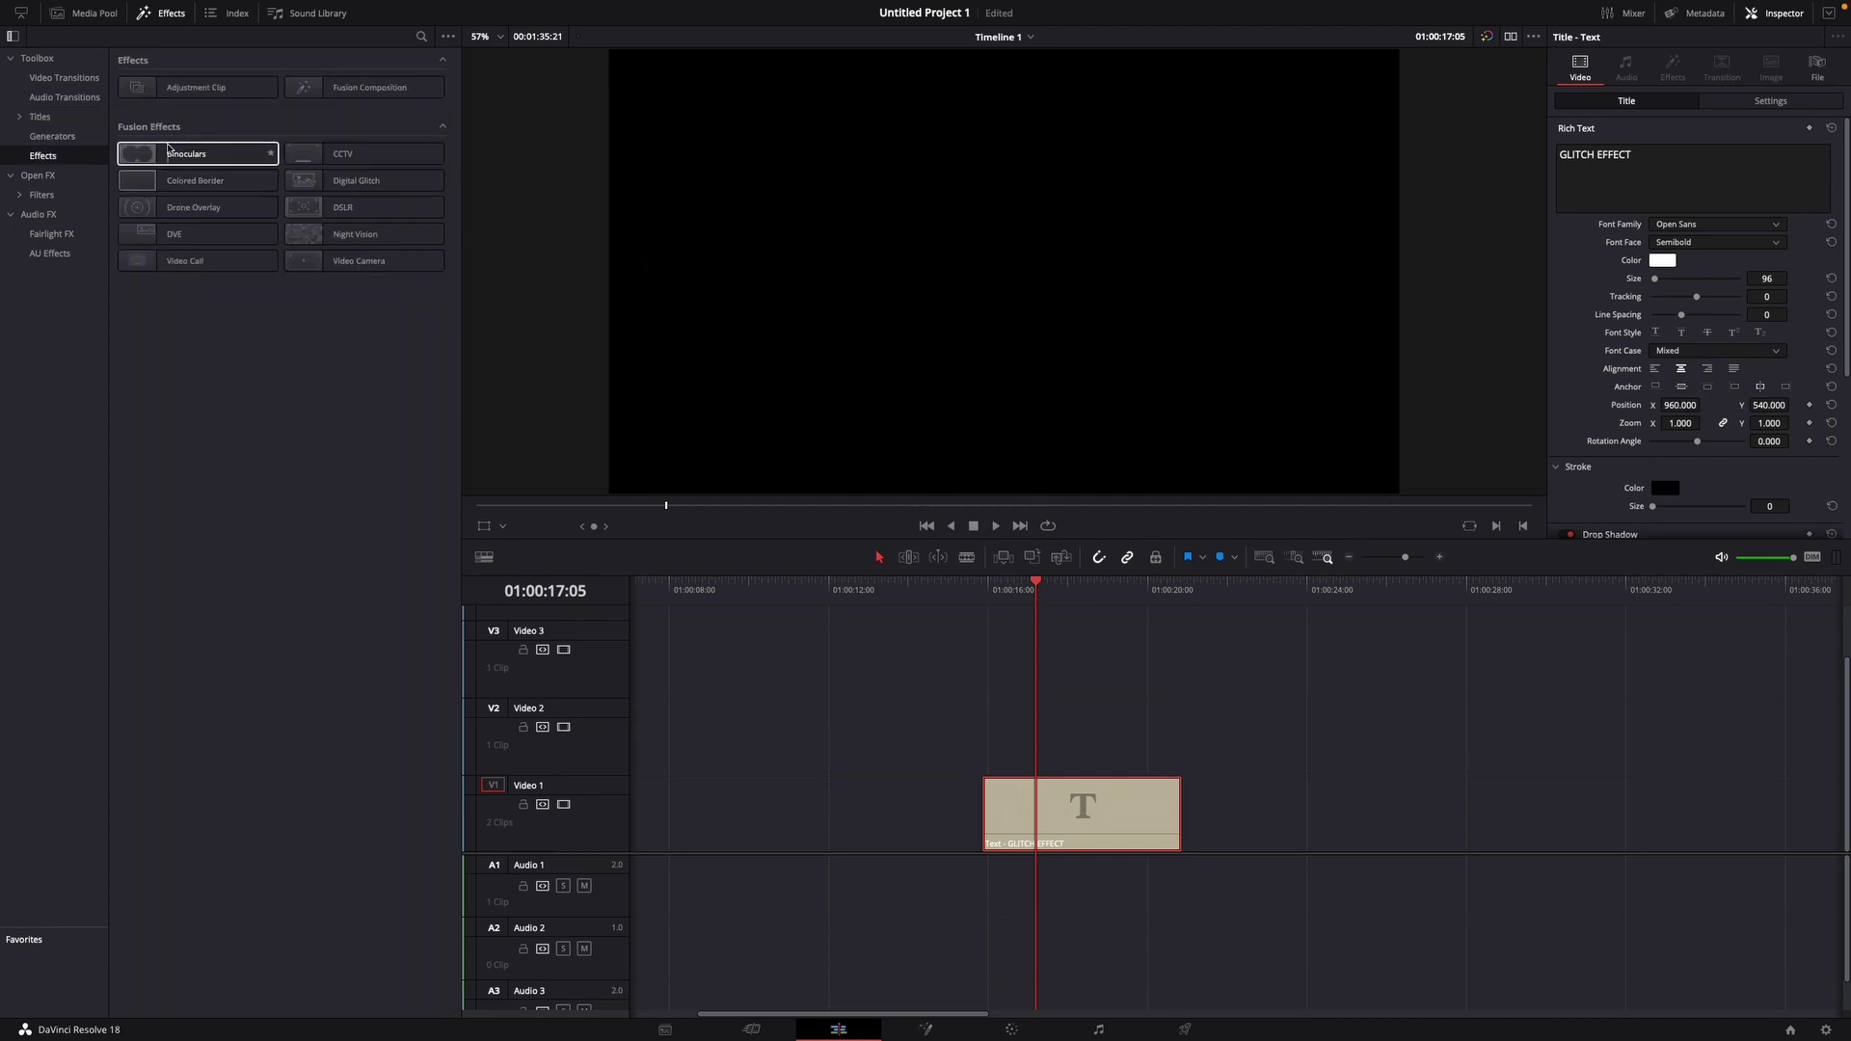
{"action": "left_click_drag", "start_coordinate": [347, 182], "coordinate": [1104, 810]}
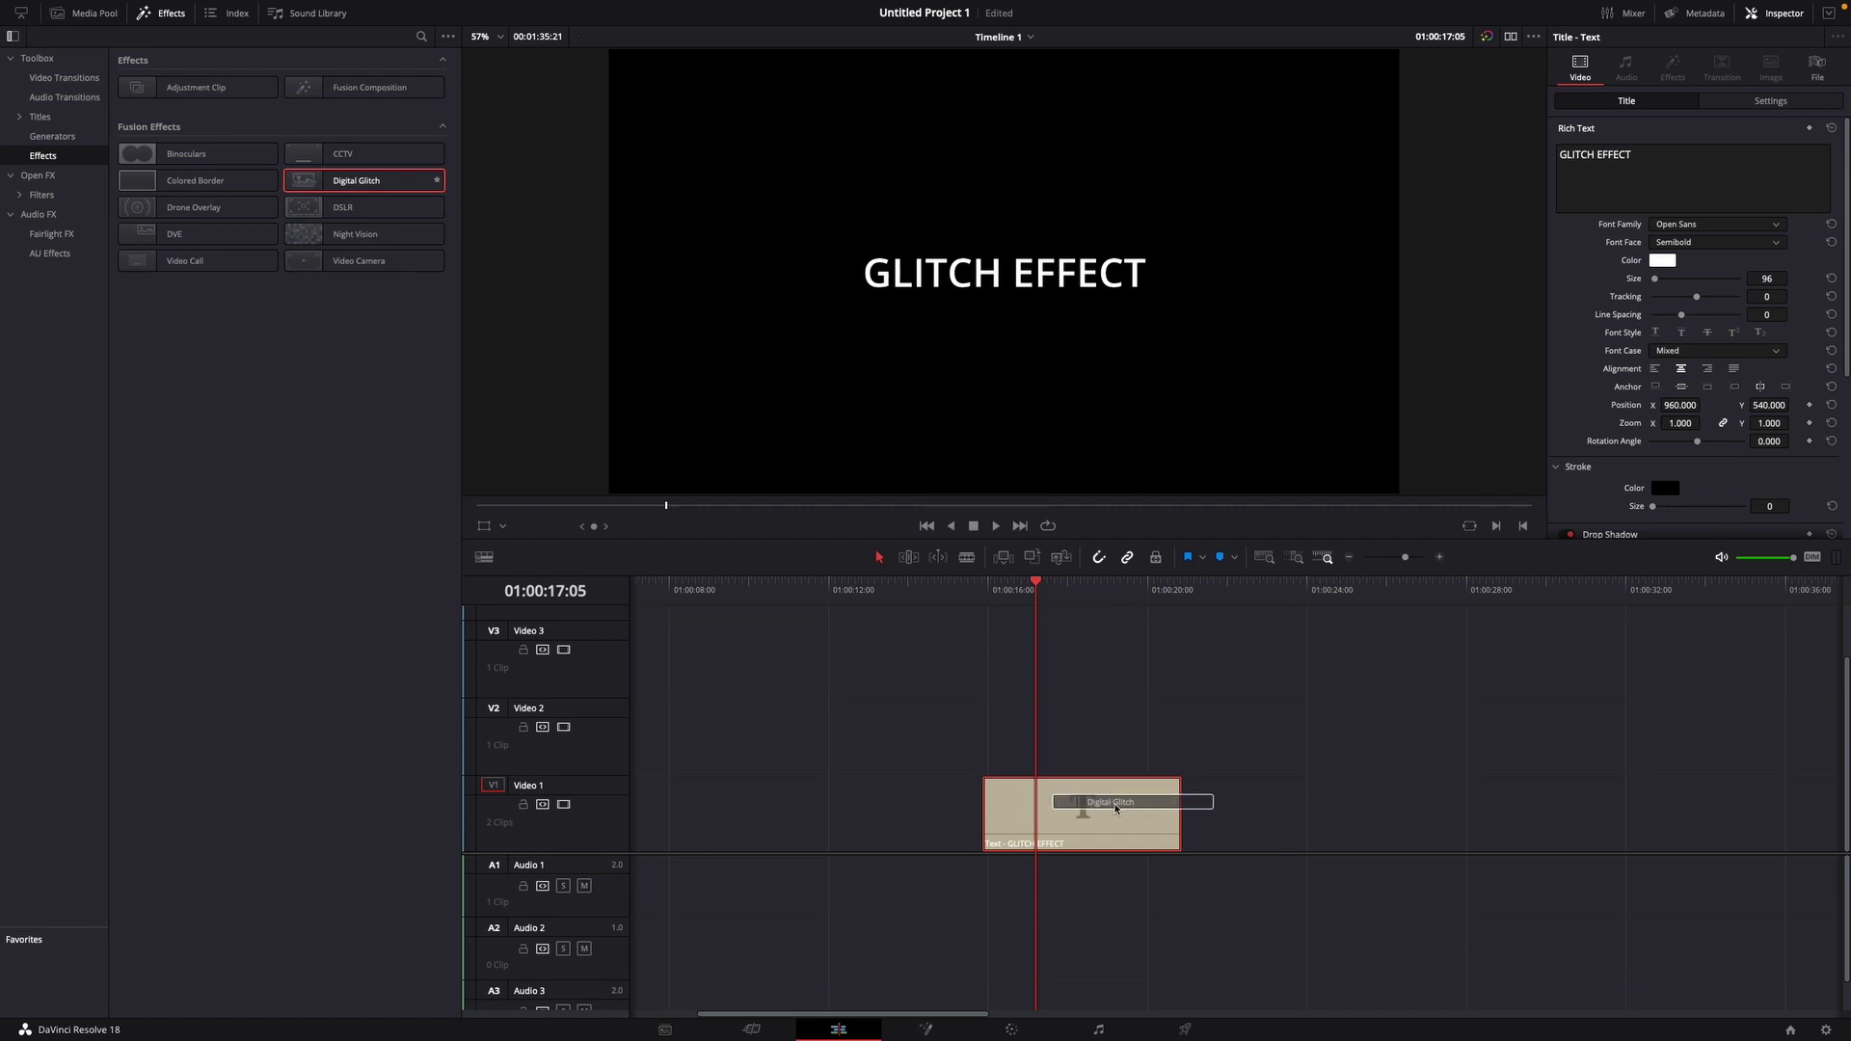
{"action": "mouse_move", "coordinate": [1103, 811]}
{"action": "left_mouse_down"}
{"action": "mouse_move", "coordinate": [1072, 810]}
{"action": "mouse_move", "coordinate": [342, 190]}
{"action": "left_mouse_up"}
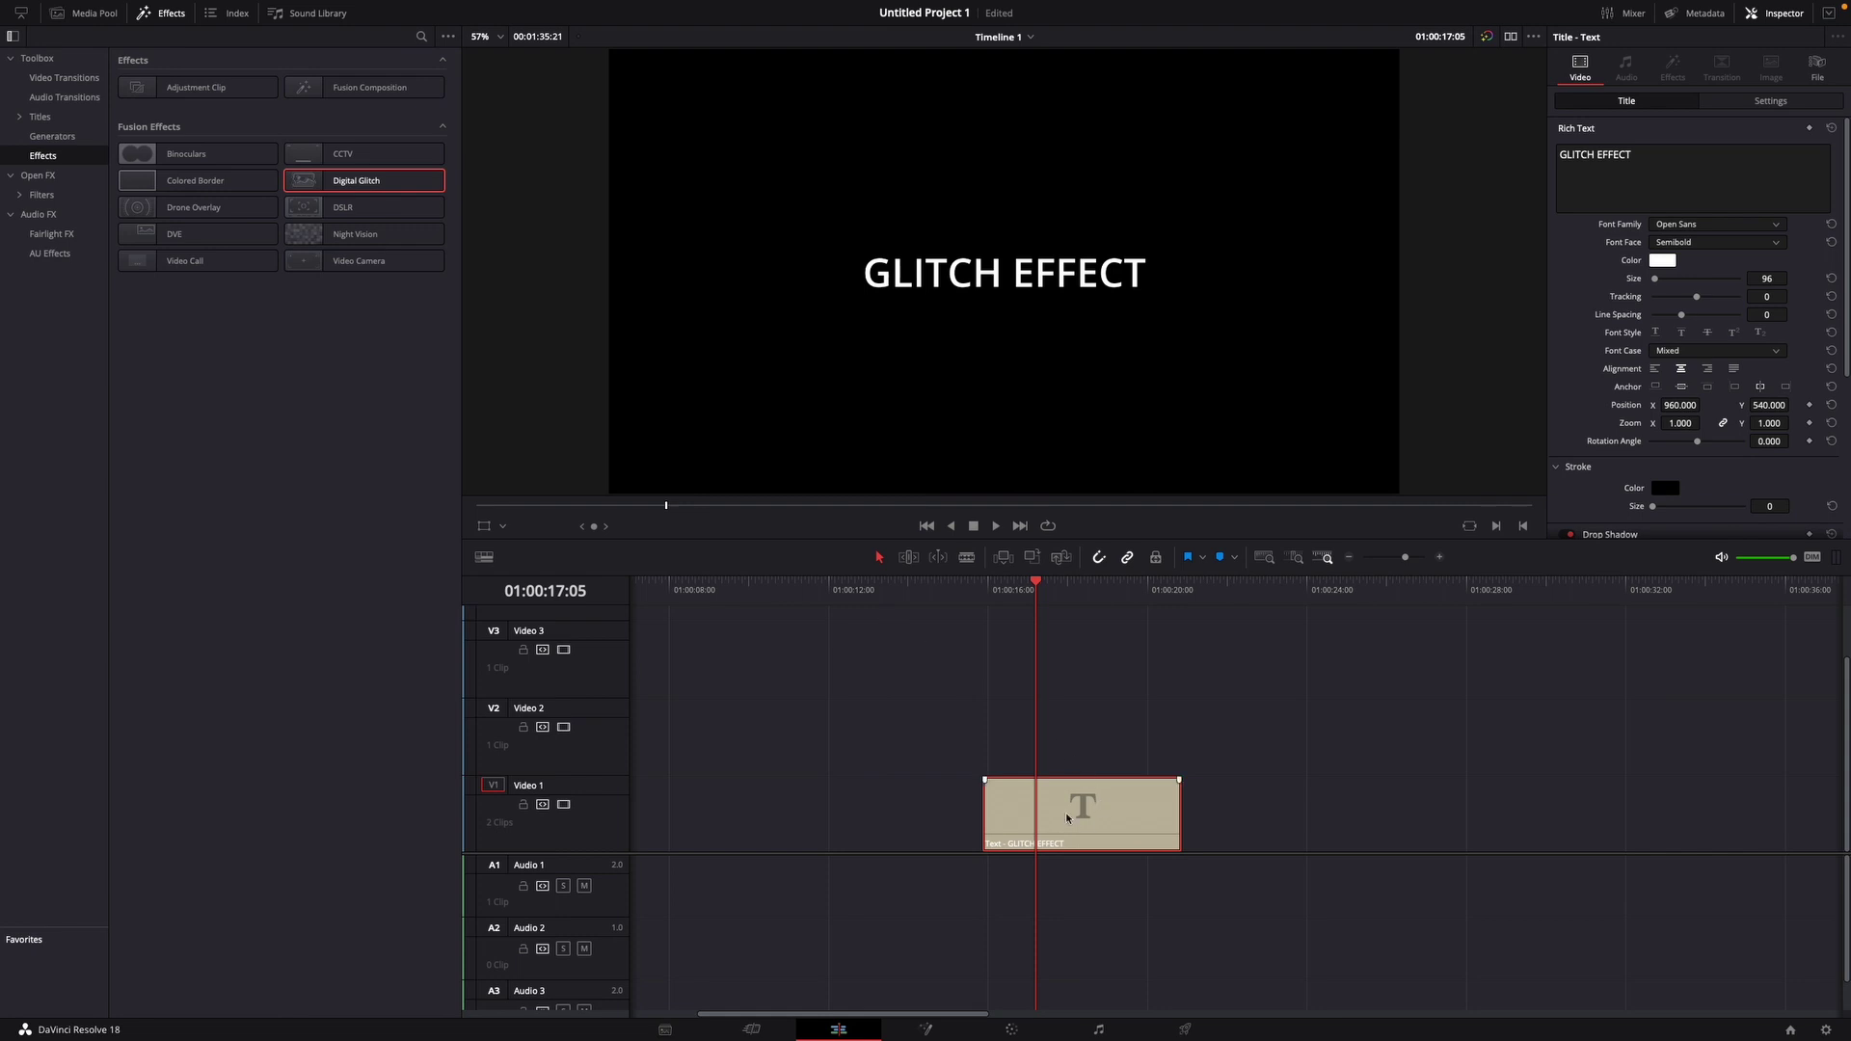
Step: Create a new compound clip named 'Glitch' from the GLITCH EFFECT title clip
{"action": "right_click", "coordinate": [1082, 813]}
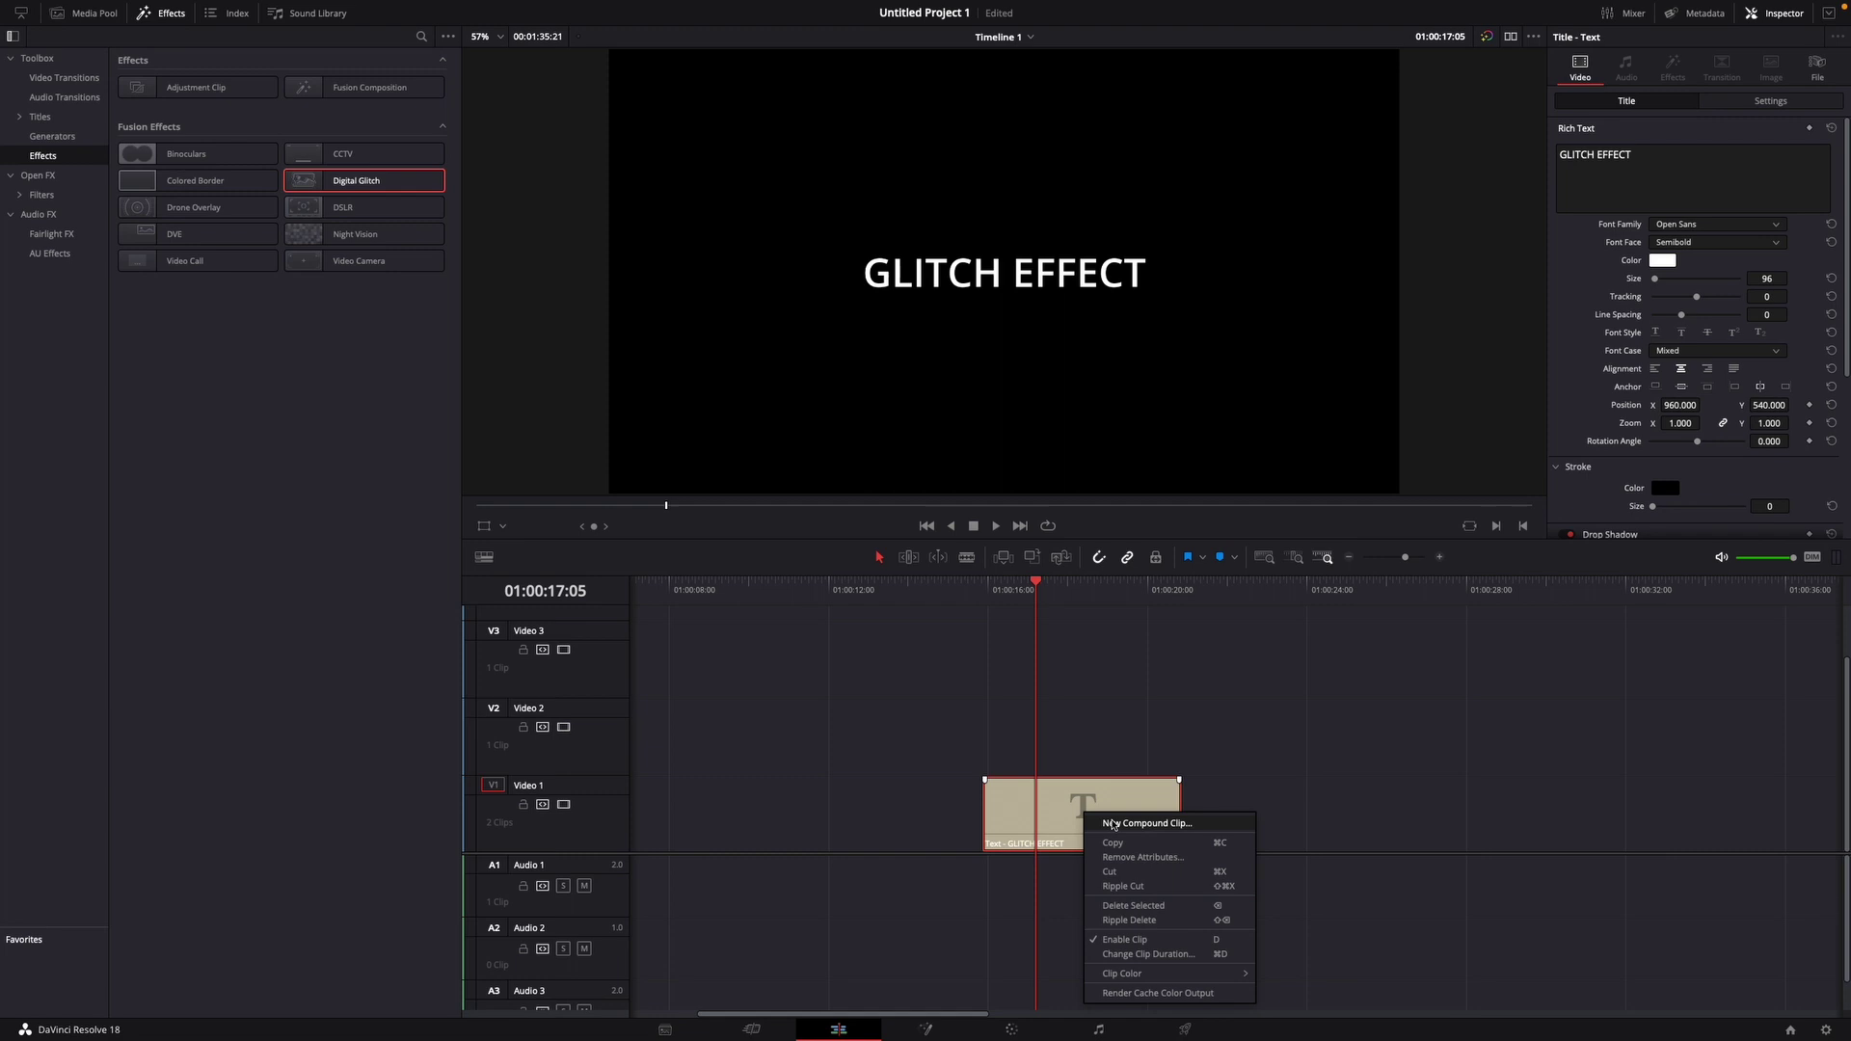
{"action": "left_click", "coordinate": [1152, 824]}
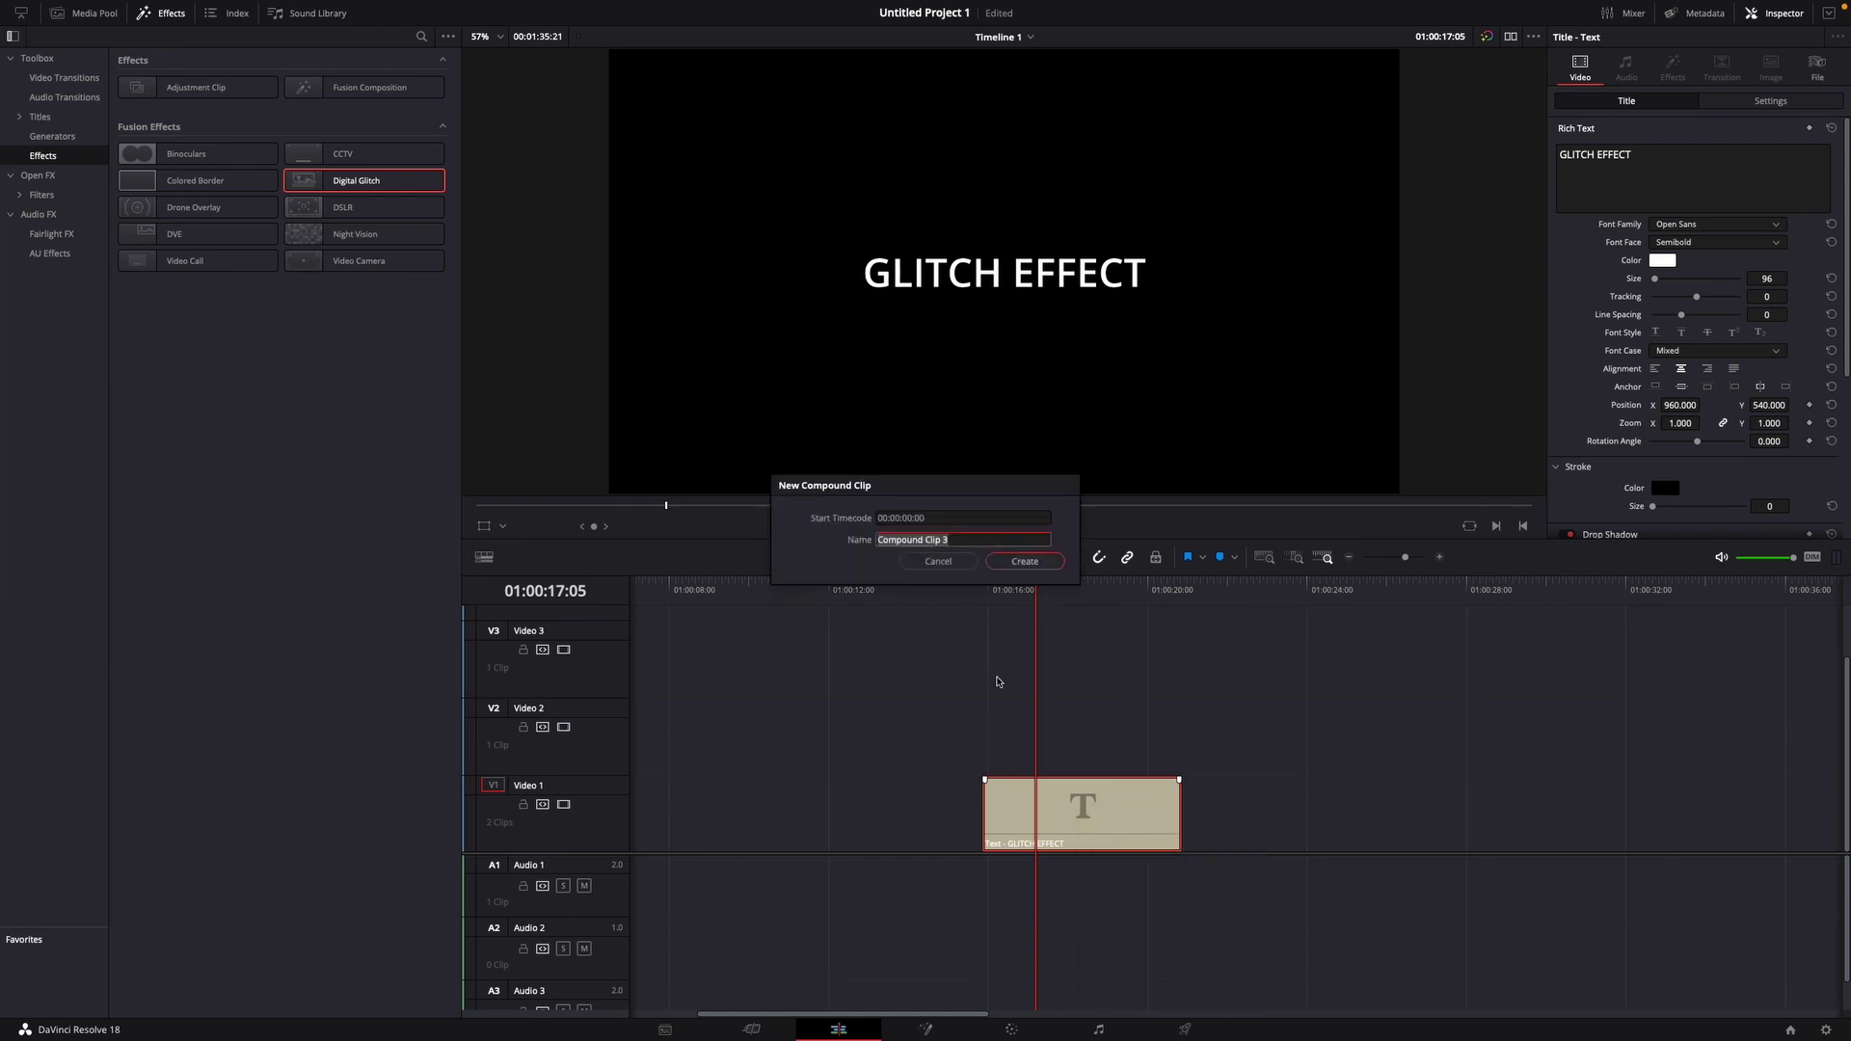
{"action": "key", "text": "BackSpace"}
{"action": "type", "text": "Glitch"}
{"action": "left_click", "coordinate": [1026, 562]}
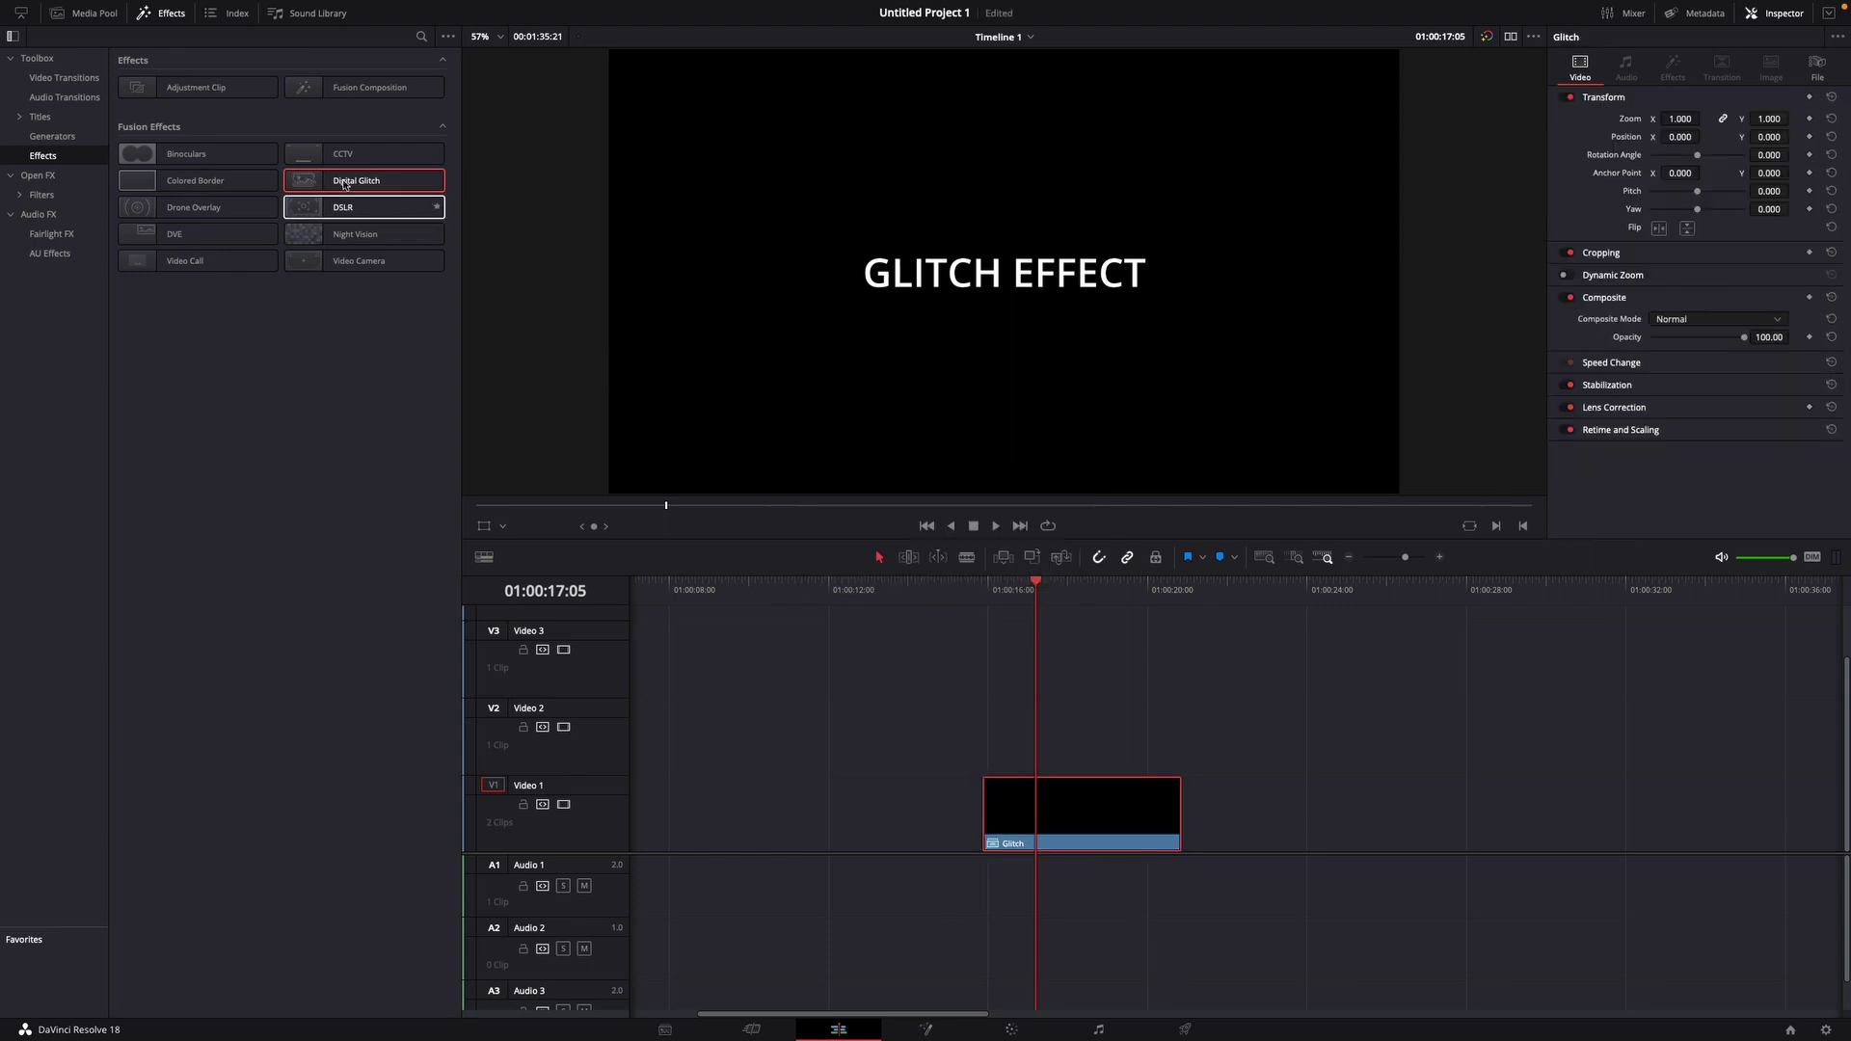
Step: Drop Digital Glitch onto the Glitch compound clip and play back the glitching title
{"action": "left_click_drag", "start_coordinate": [337, 181], "coordinate": [1047, 818]}
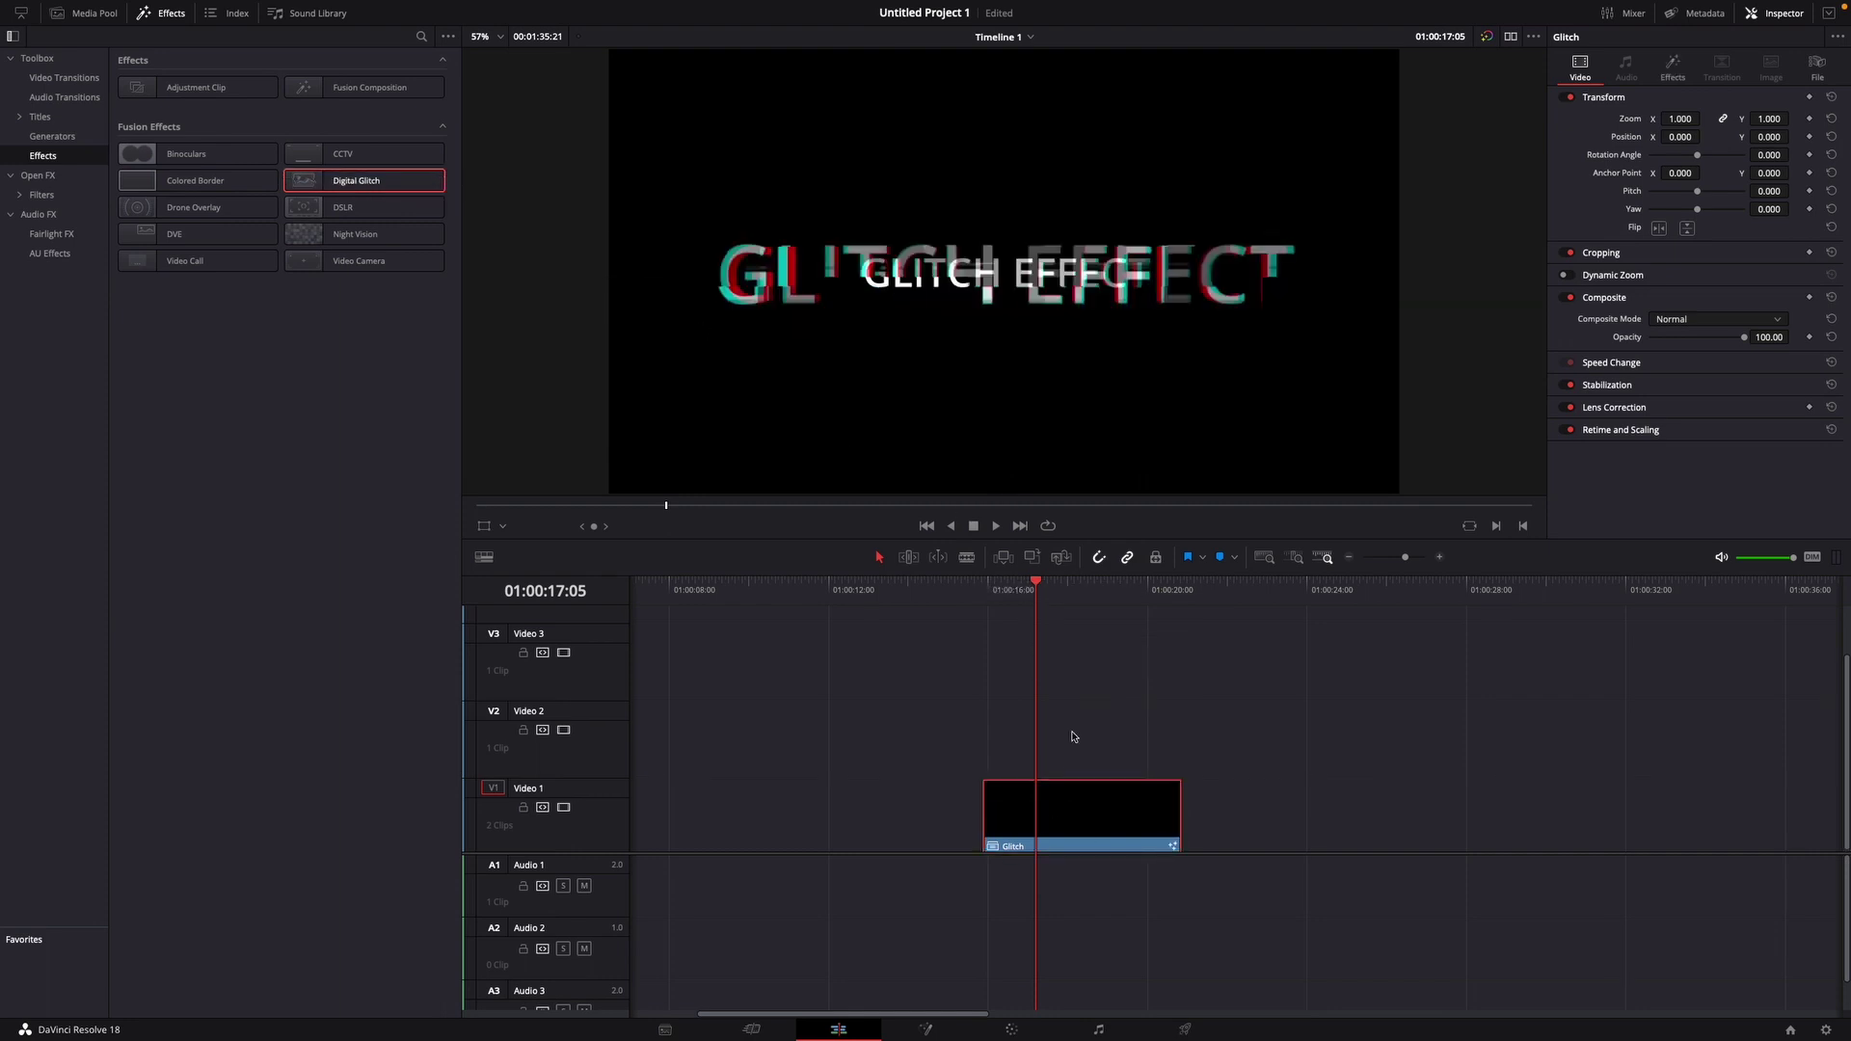
{"action": "left_click", "coordinate": [965, 586]}
{"action": "key", "text": "space"}
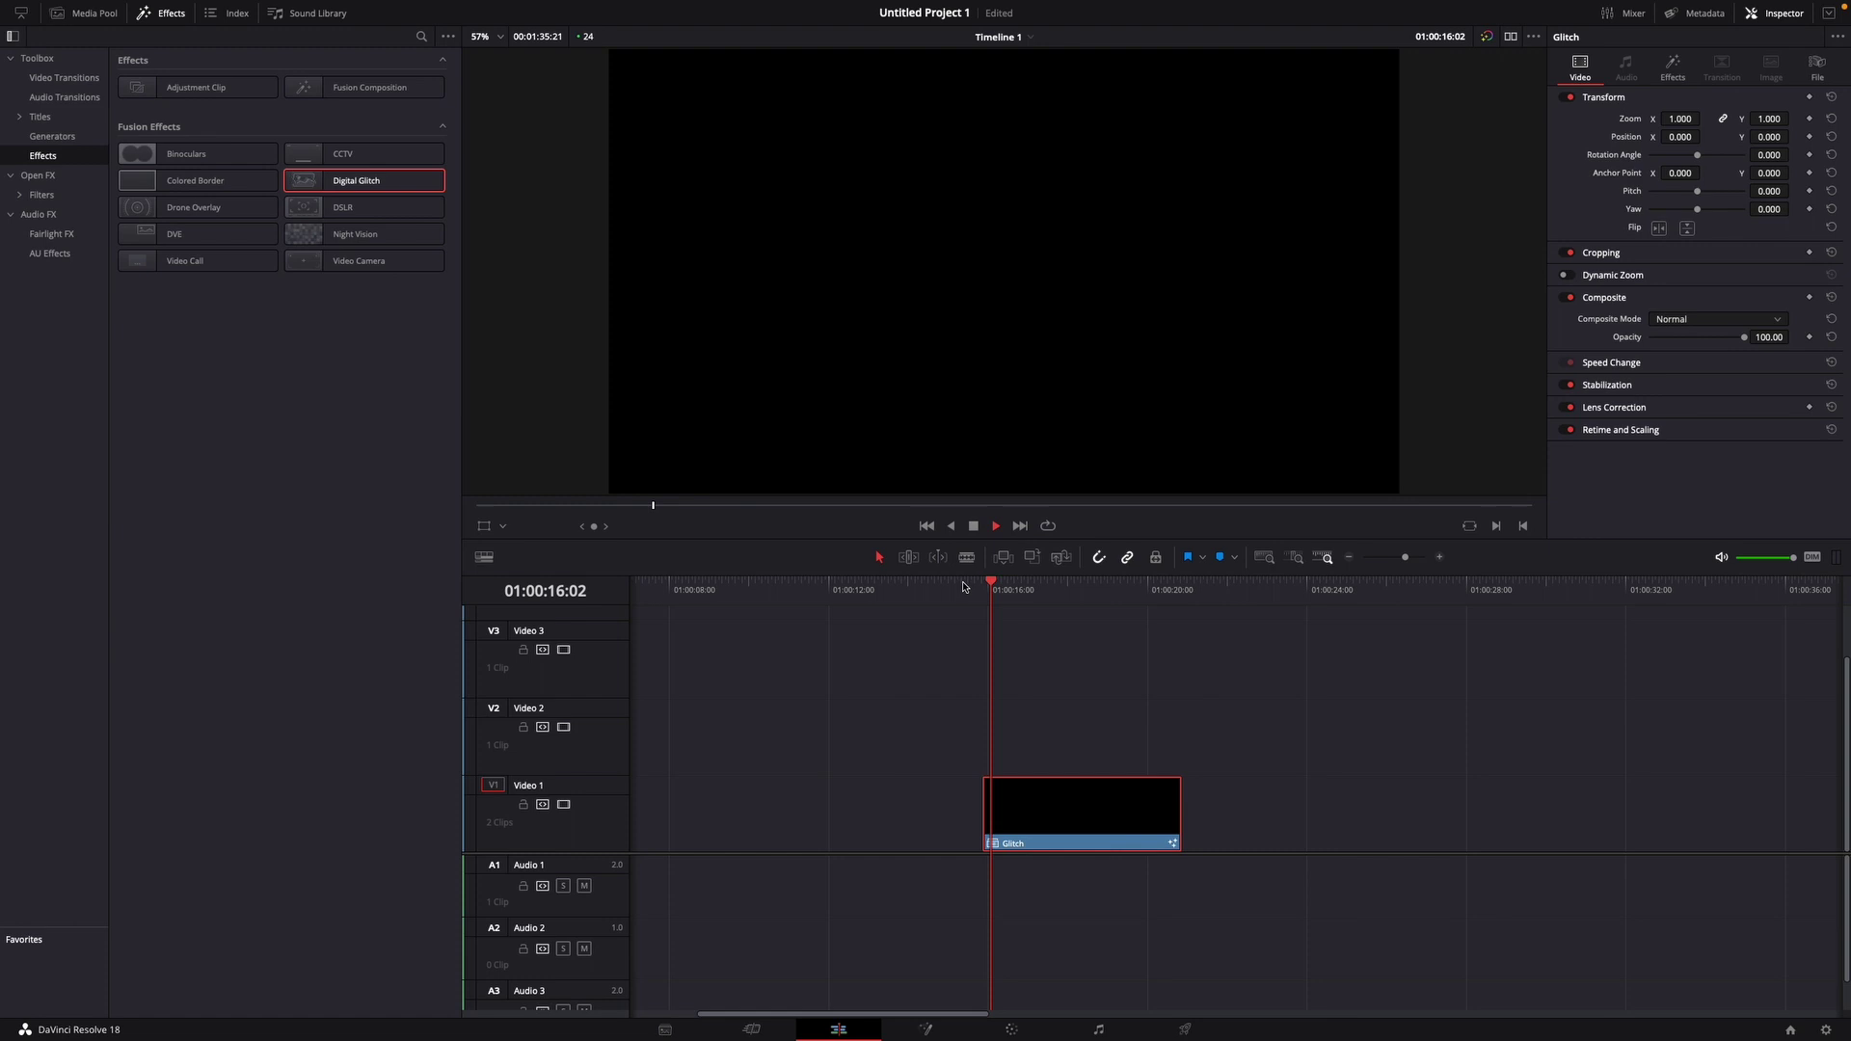